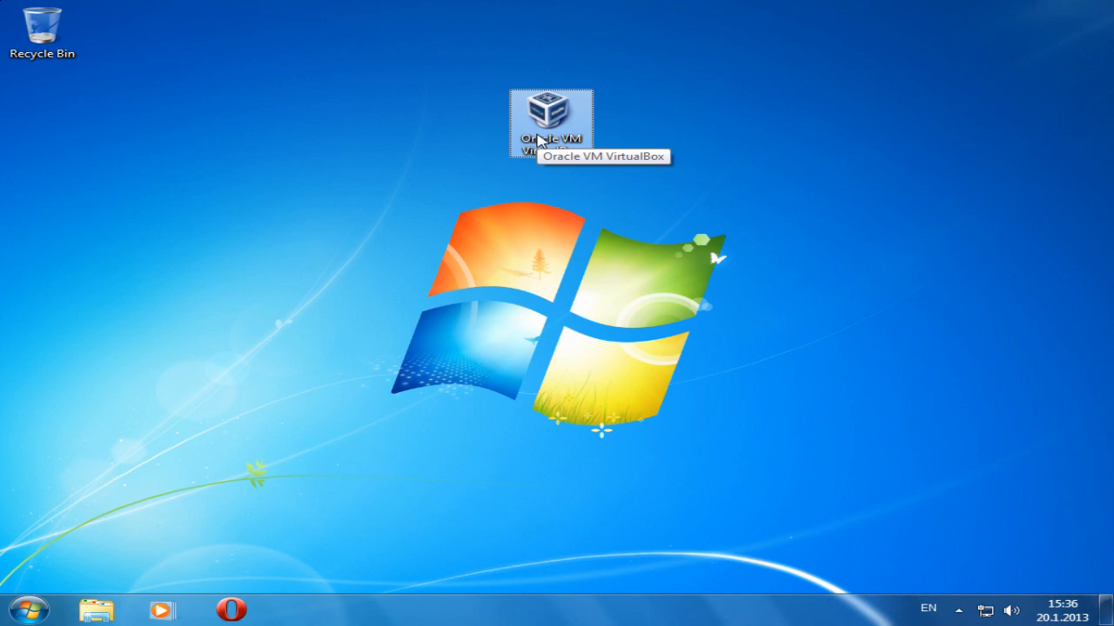
# - Open Oracle VM VirtualBox from the desktop and shift its manager window slightly upward
pyautogui.click(541, 136)
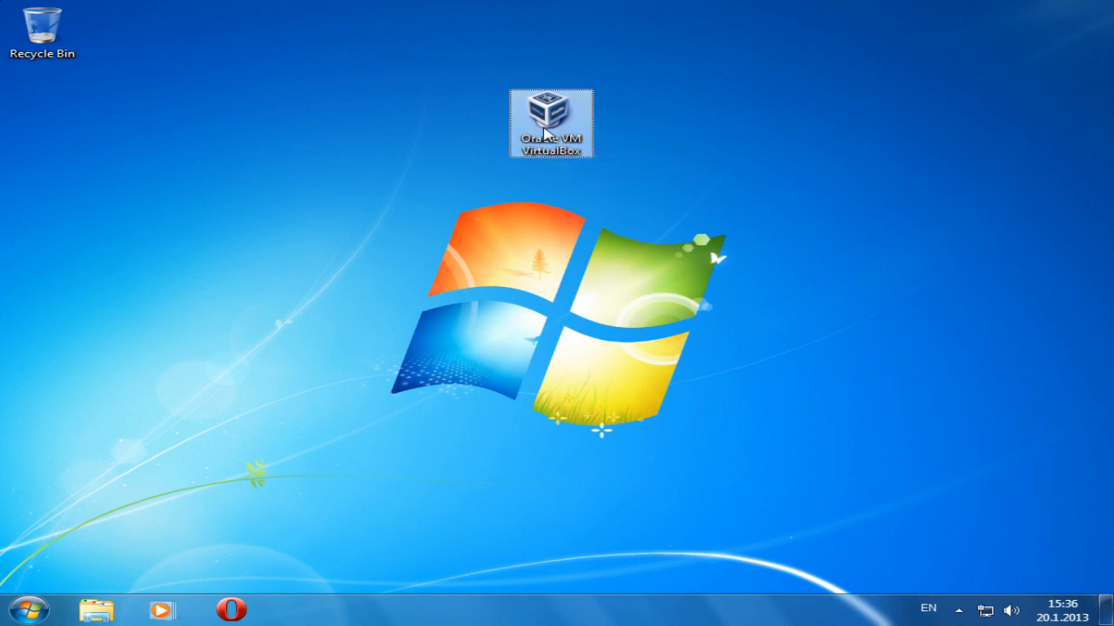
pyautogui.doubleClick(544, 135)
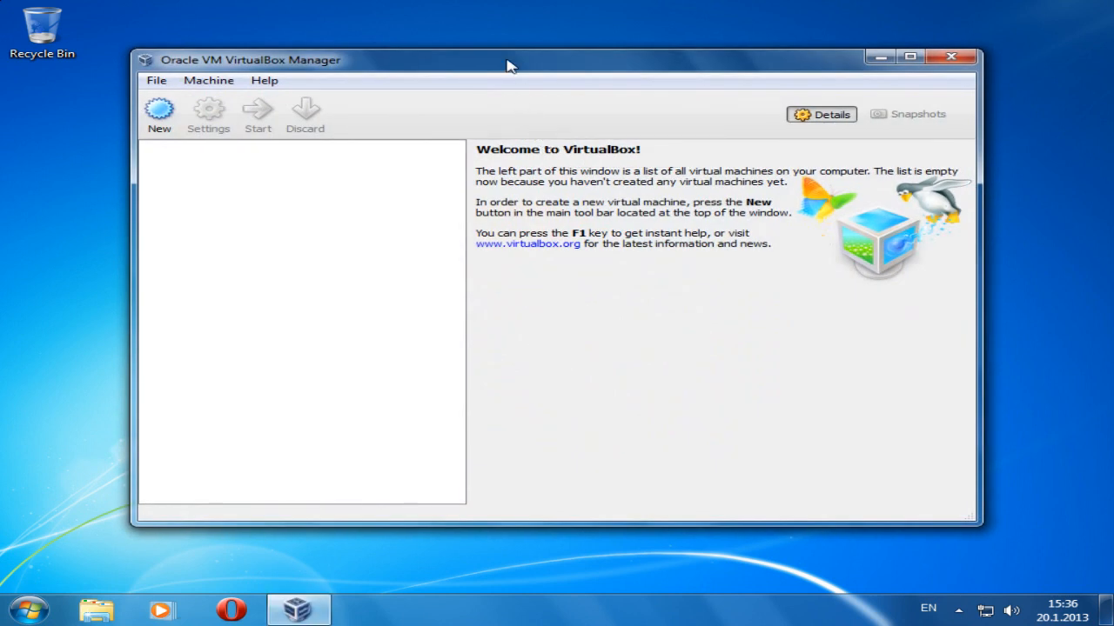
pyautogui.moveTo(509, 67); pyautogui.dragTo(505, 57)
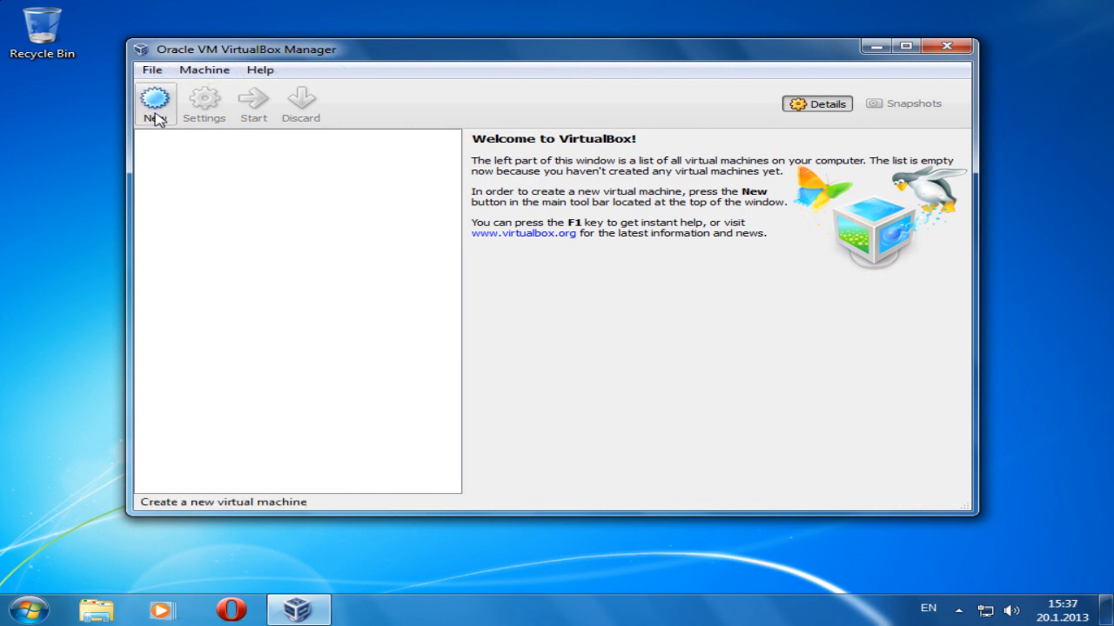
# - Look through the available interface languages in the global preferences, leaving without changes
pyautogui.click(153, 75)
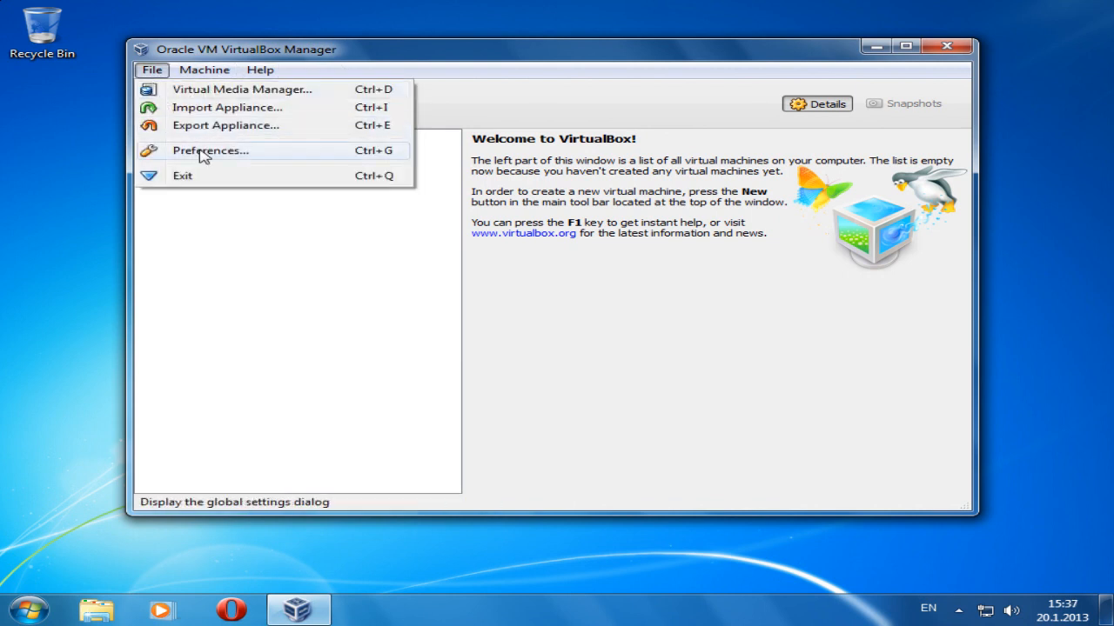
pyautogui.click(201, 152)
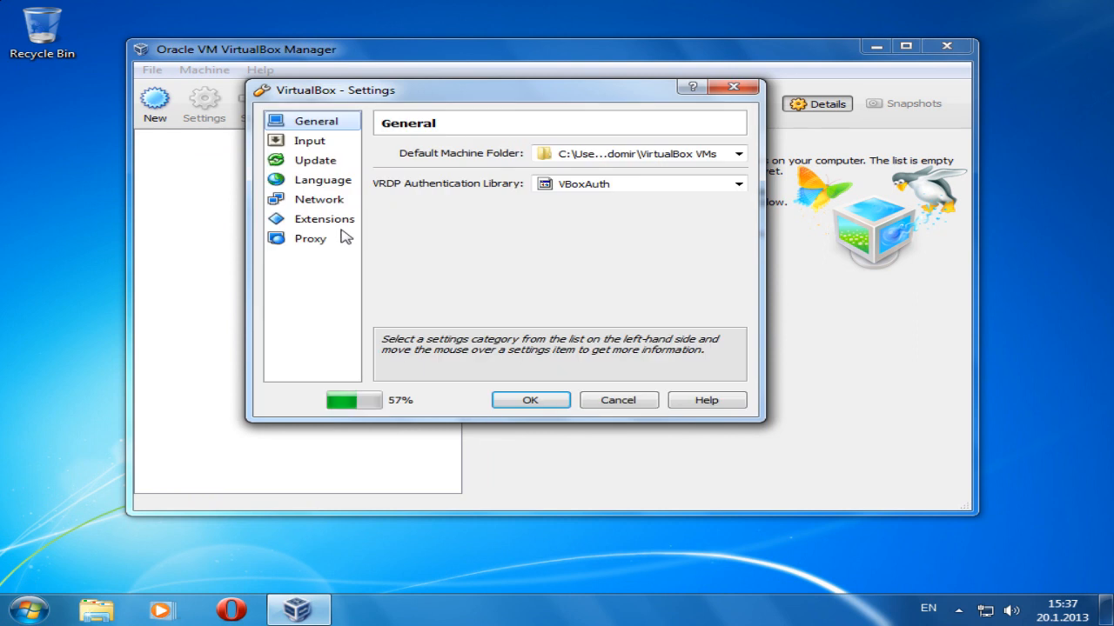
pyautogui.click(335, 183)
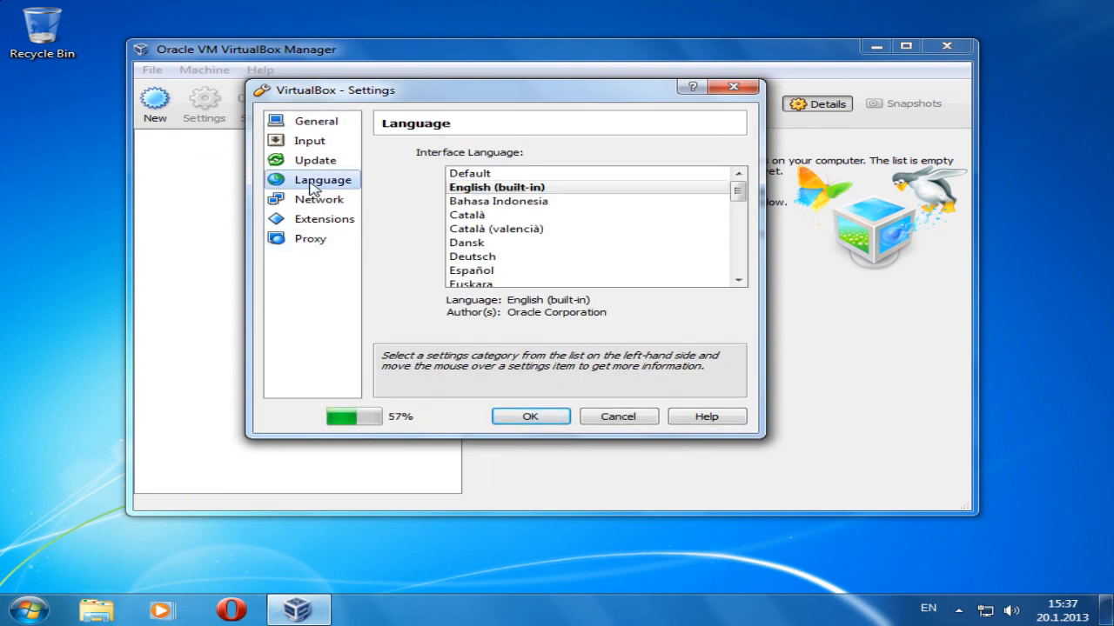
pyautogui.moveTo(738, 190); pyautogui.dragTo(735, 258)
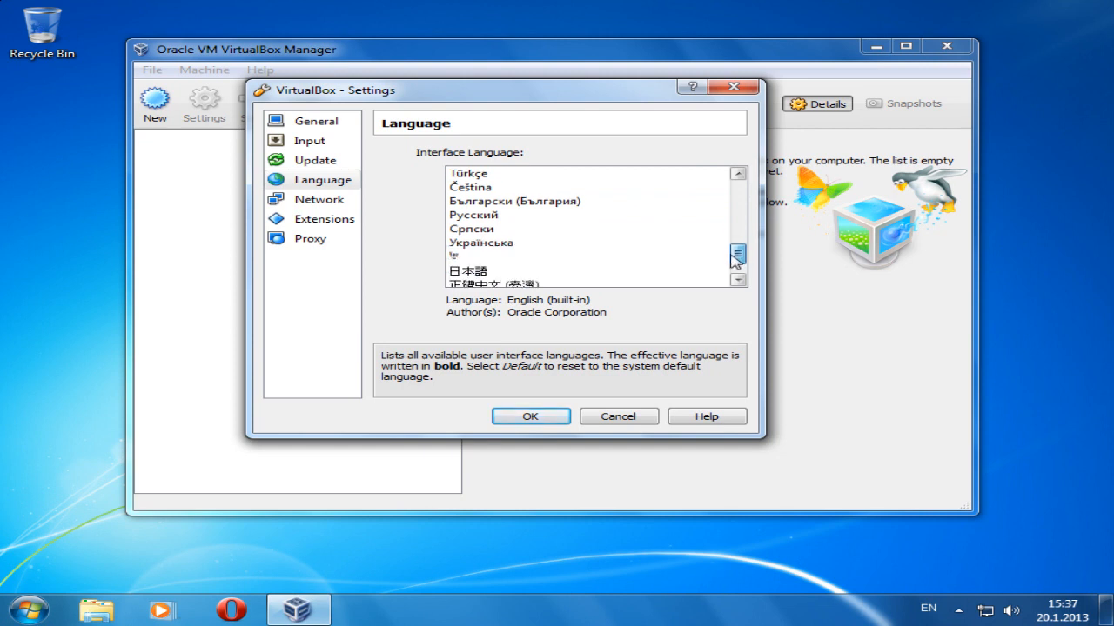
pyautogui.moveTo(736, 251); pyautogui.dragTo(740, 200)
pyautogui.scroll(-3, 669, 222)
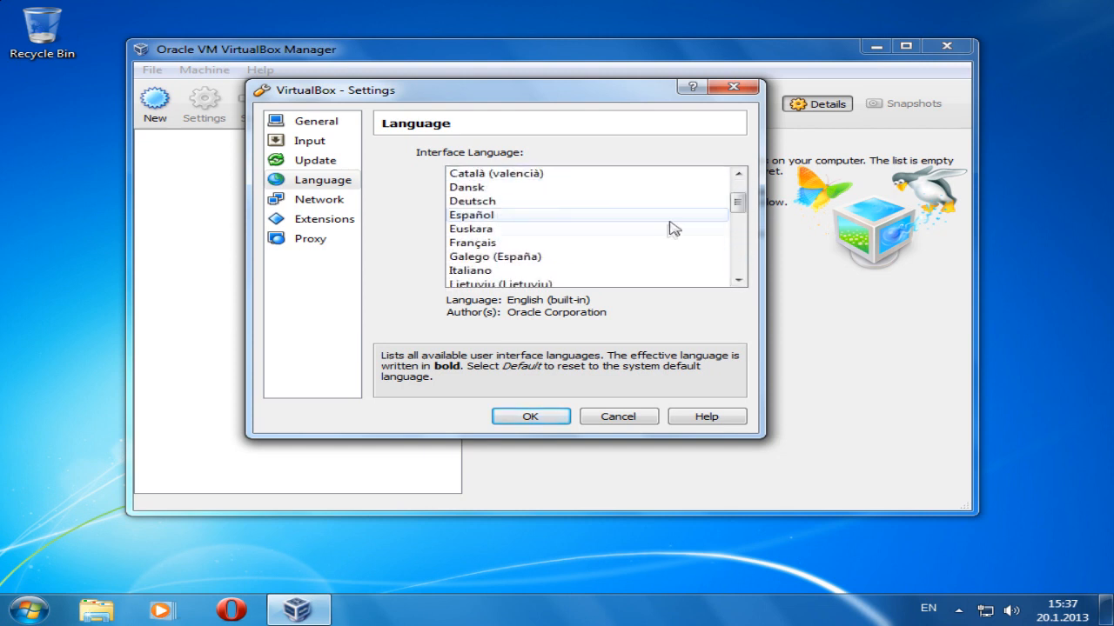
pyautogui.scroll(-6, 667, 239)
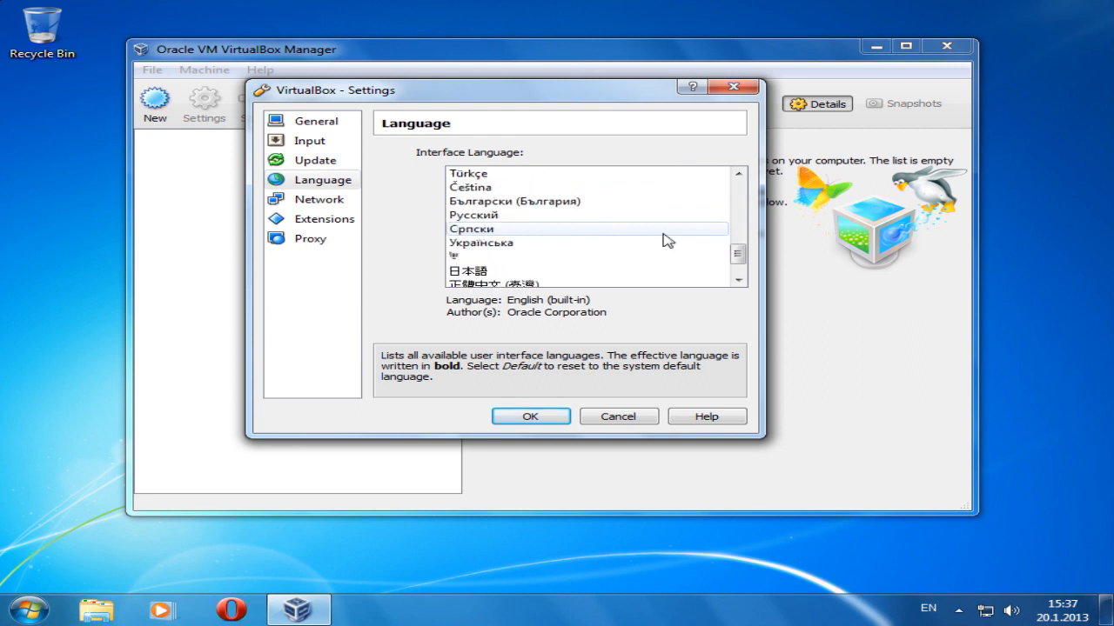
pyautogui.scroll(4, 533, 261)
pyautogui.scroll(6, 496, 265)
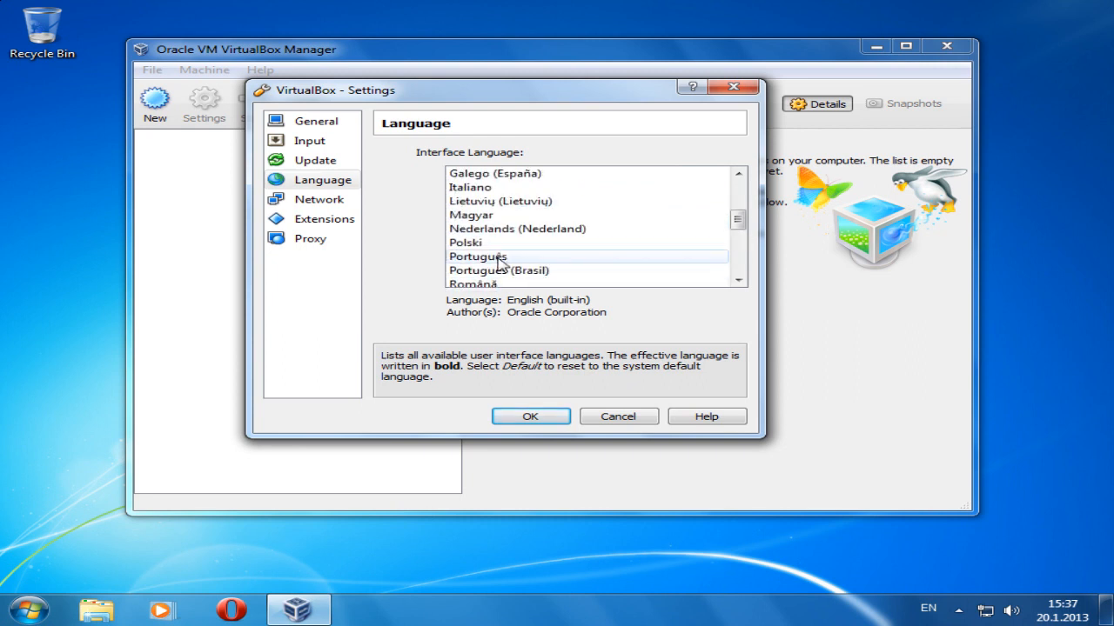
pyautogui.click(618, 416)
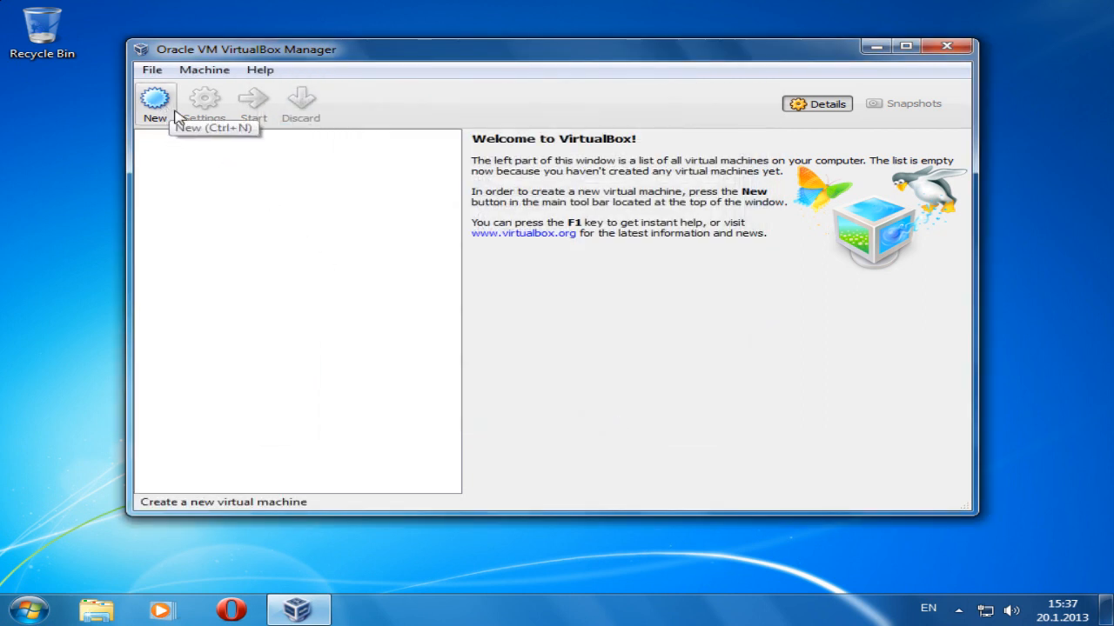
# - Begin a new virtual machine named Raso989 XP with operating system Microsoft Windows and version Windows XP
pyautogui.click(155, 101)
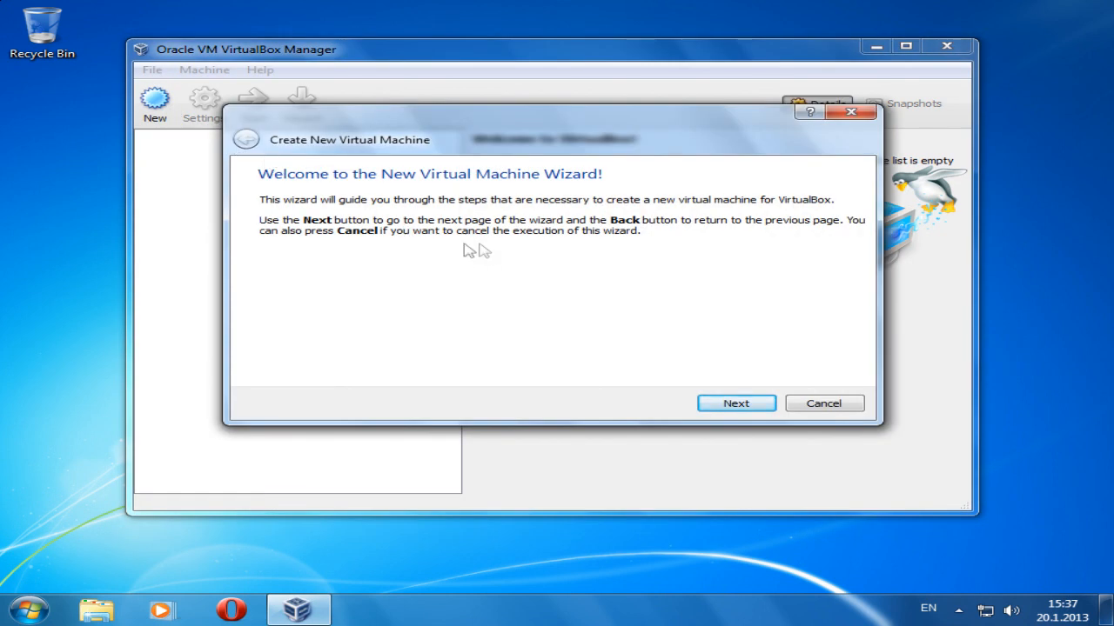
pyautogui.click(736, 404)
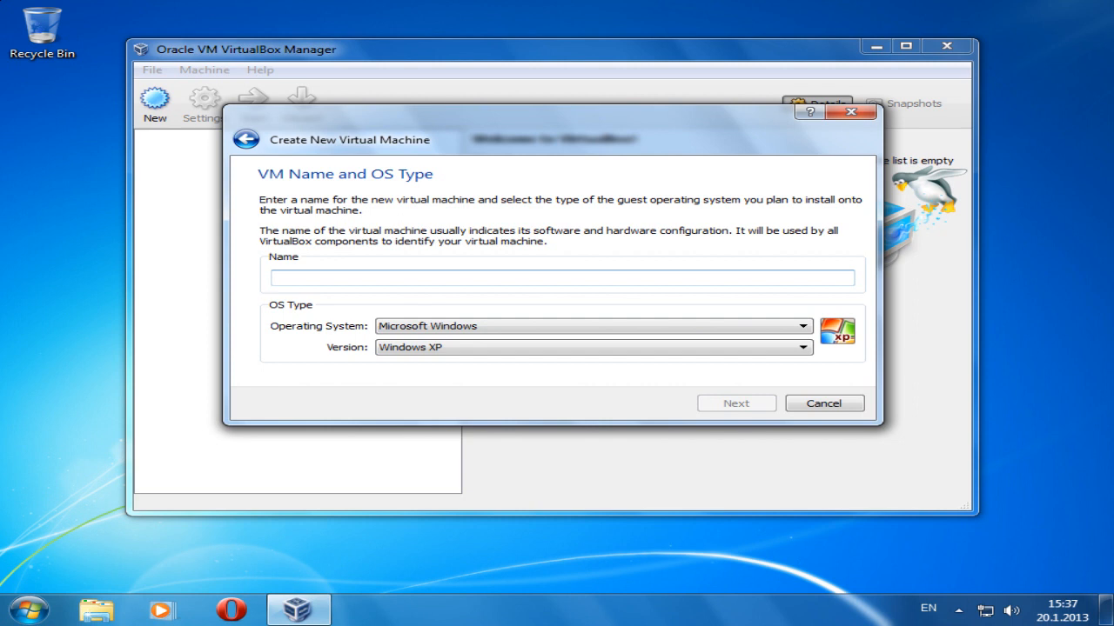
pyautogui.write('Raso')
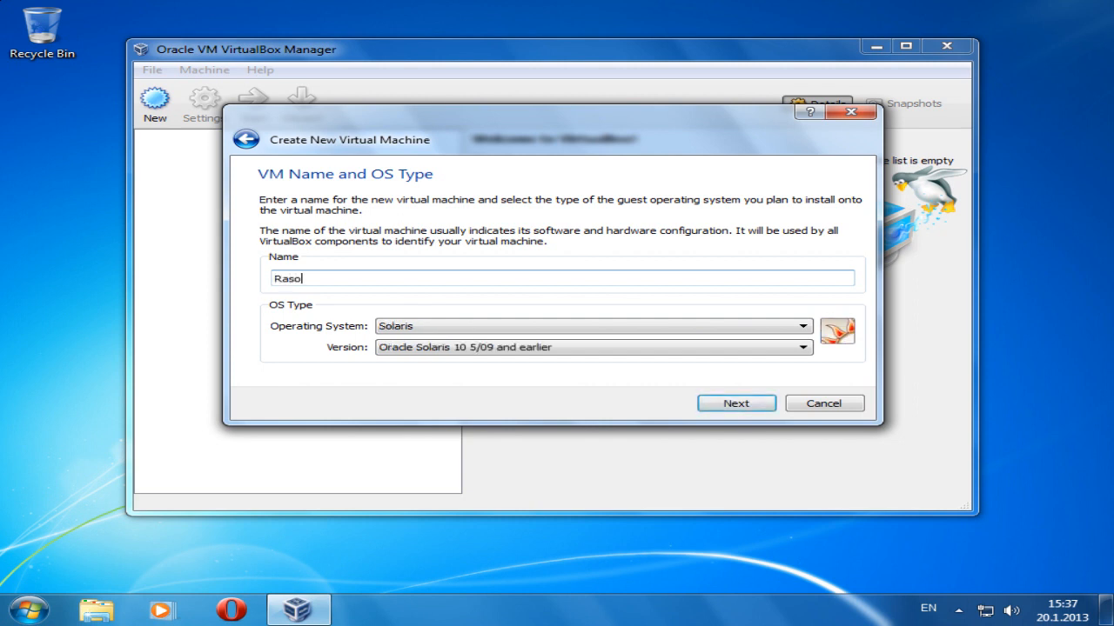
pyautogui.write('989 XP')
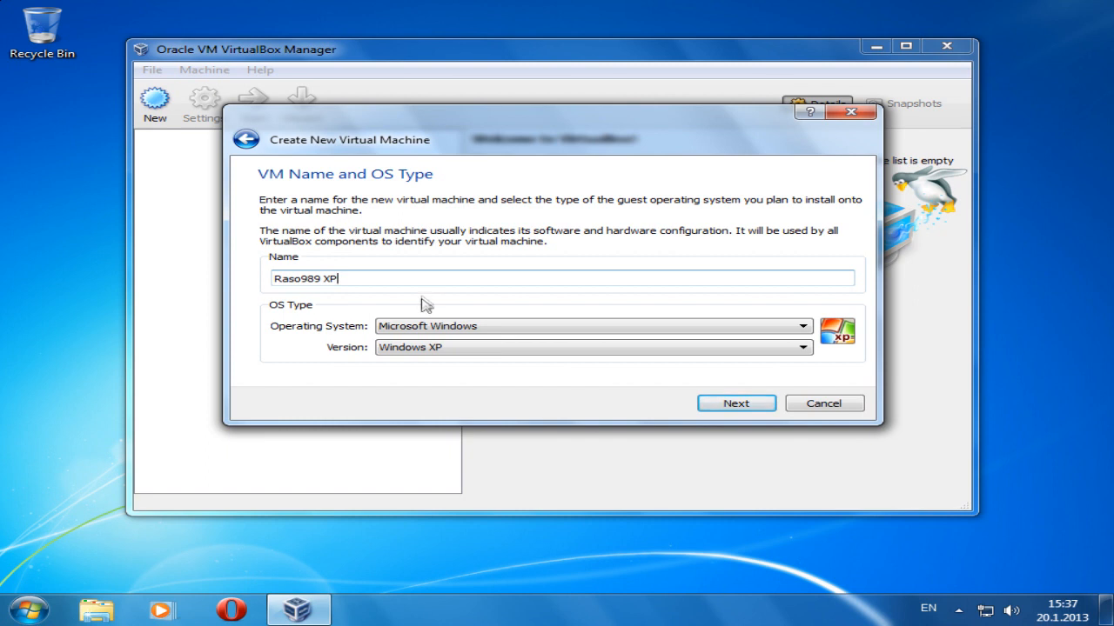
pyautogui.click(496, 330)
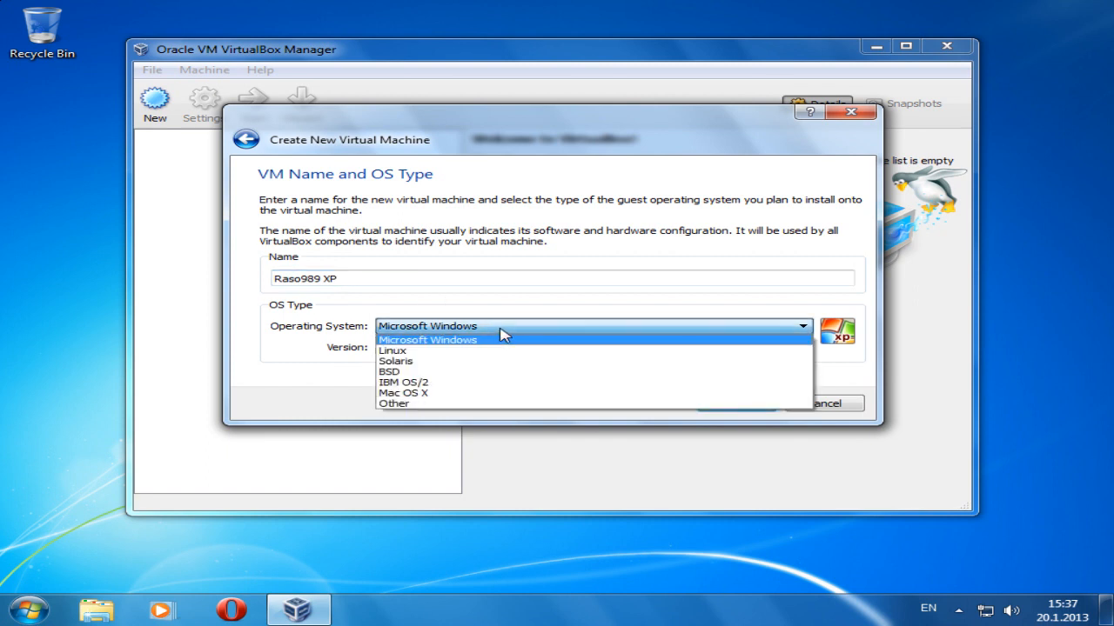
pyautogui.click(501, 338)
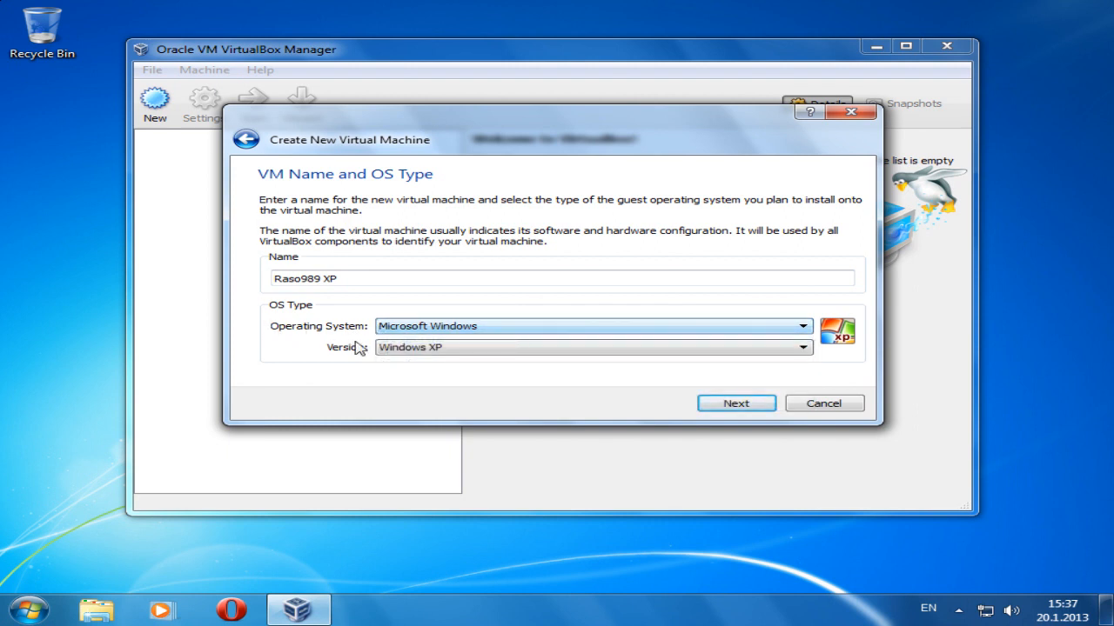
pyautogui.click(420, 349)
pyautogui.click(439, 350)
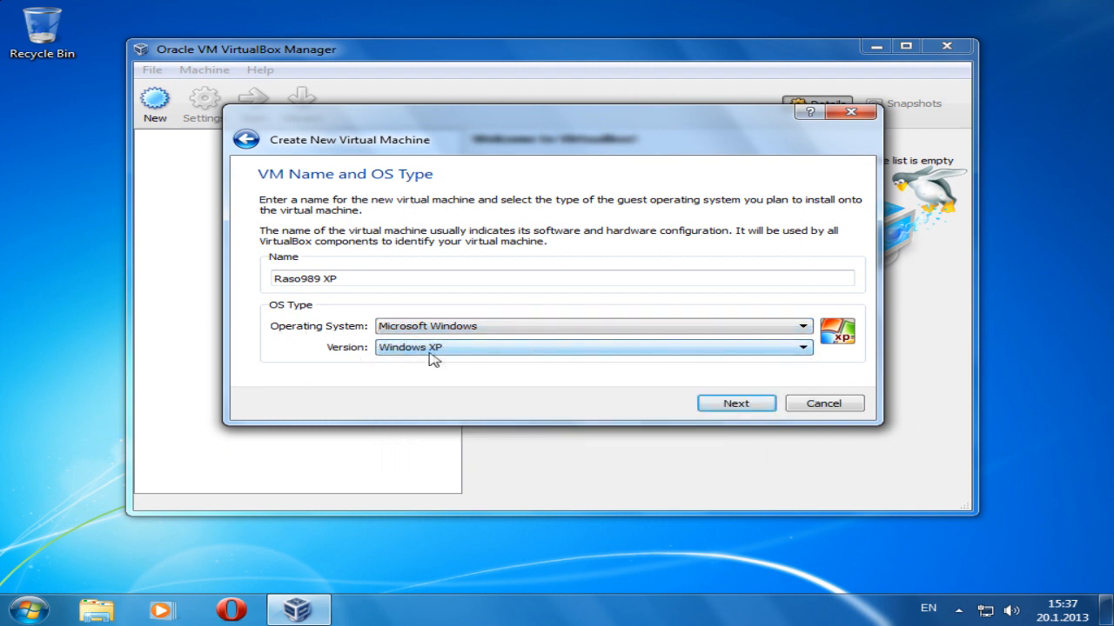
pyautogui.click(727, 408)
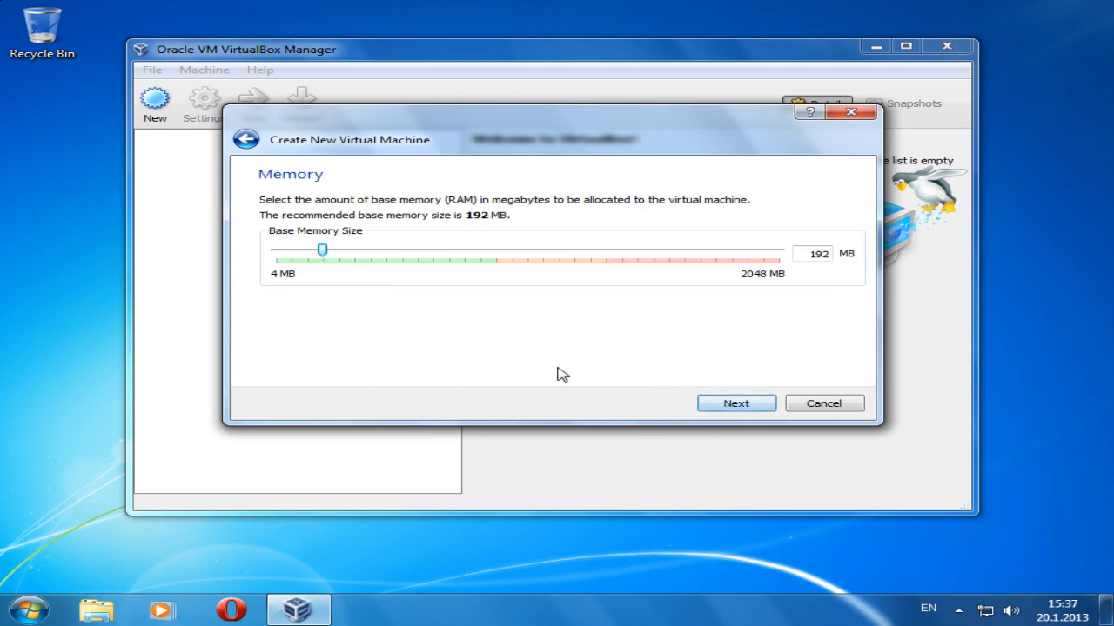
# - Set the new machine's base memory size to 512 MB and continue to the hard disk setup
pyautogui.press('Tab')
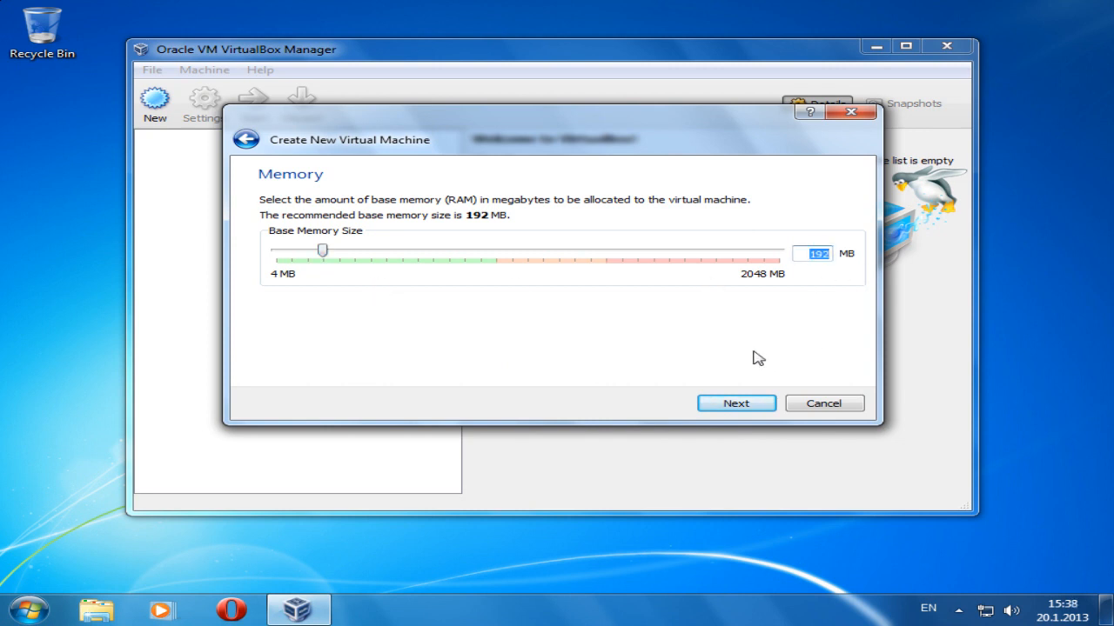
pyautogui.write('512')
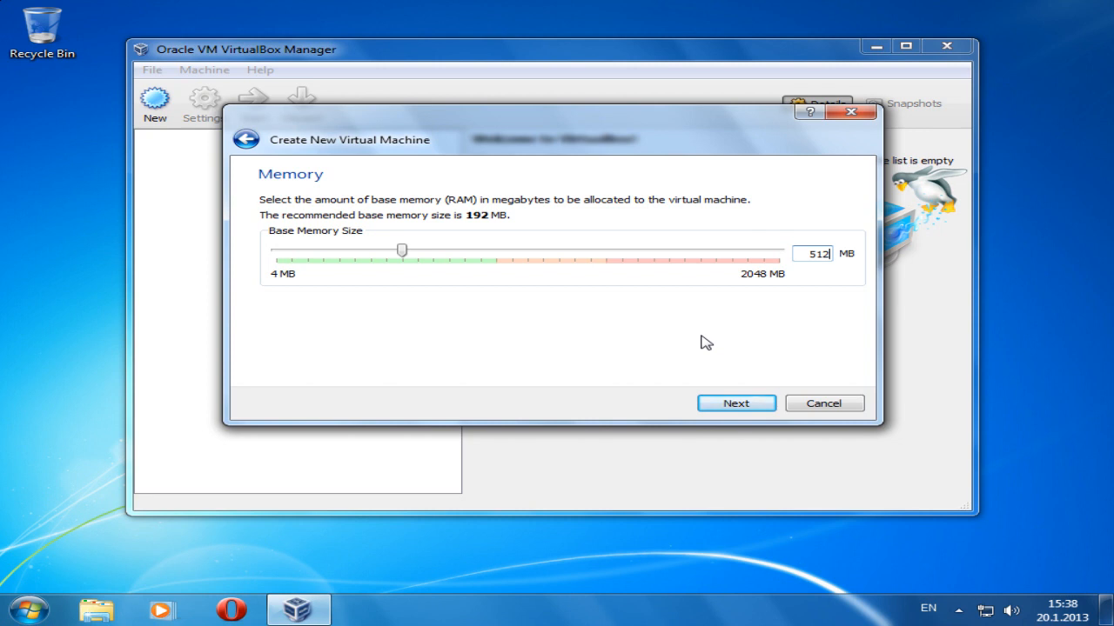
pyautogui.click(736, 406)
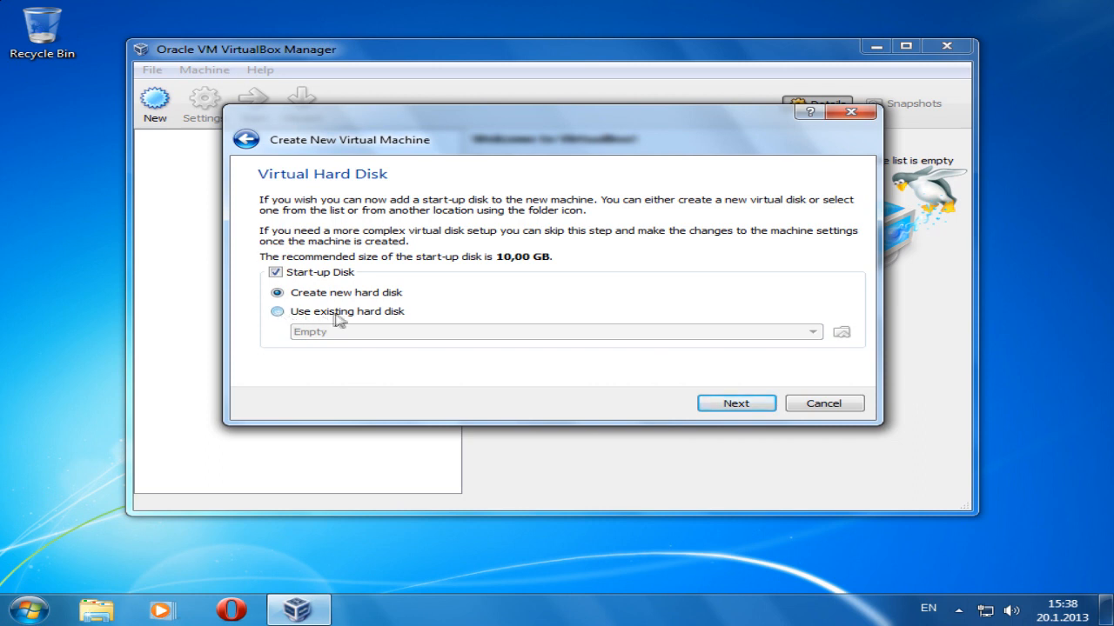
pyautogui.click(279, 313)
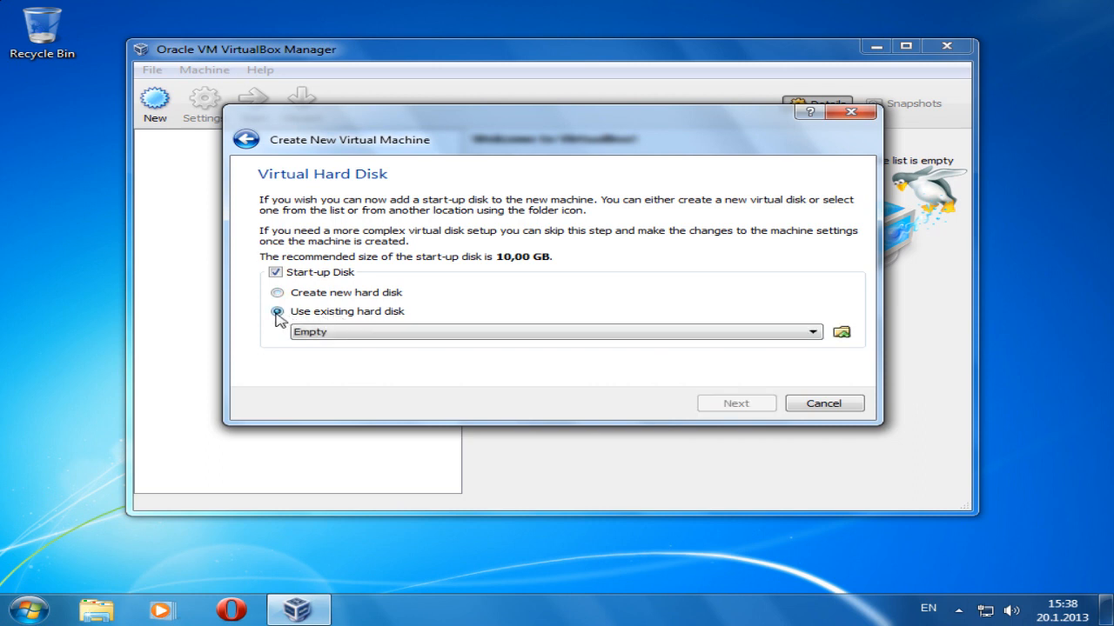
pyautogui.click(440, 333)
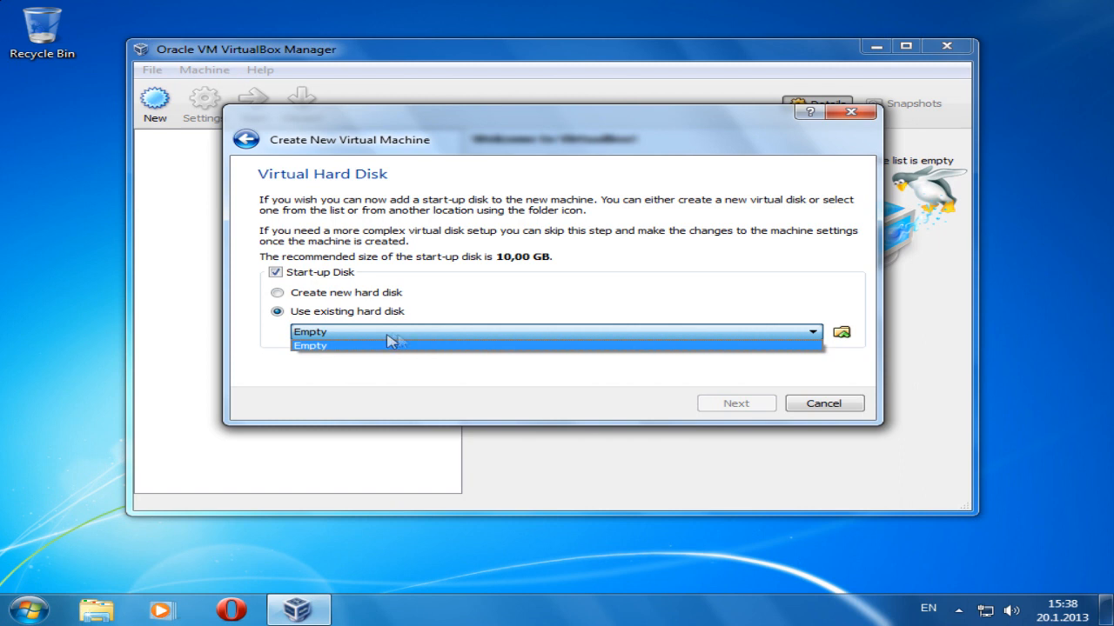
pyautogui.click(391, 344)
pyautogui.click(278, 293)
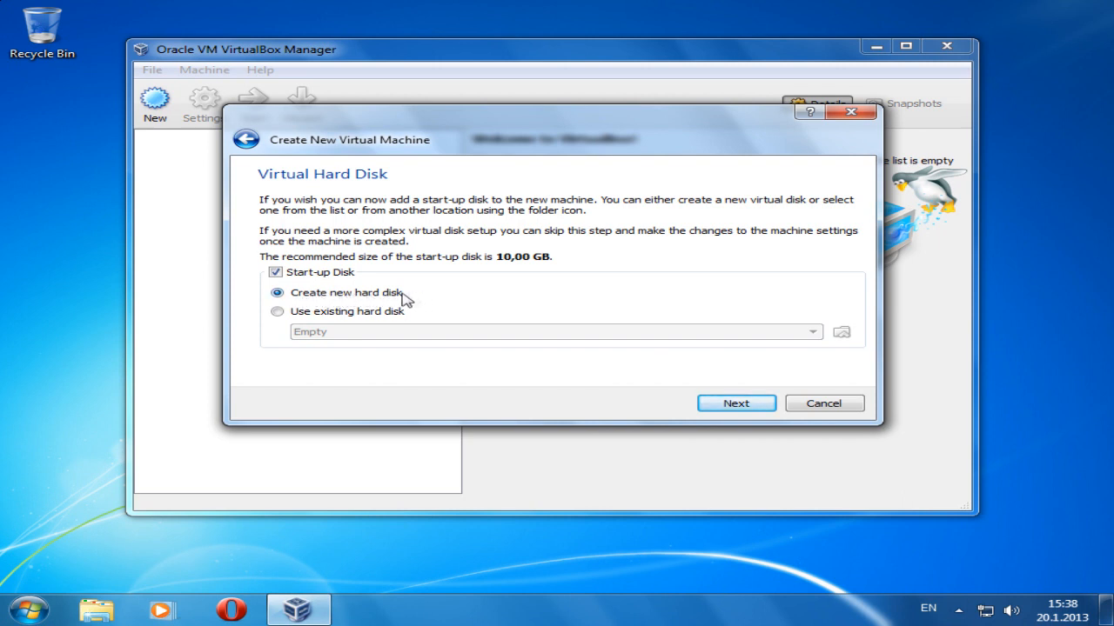
# - Create a new dynamically allocated 10,00 GB VDI start-up disk named Raso989 XP and finish creating the virtual machine
pyautogui.click(736, 404)
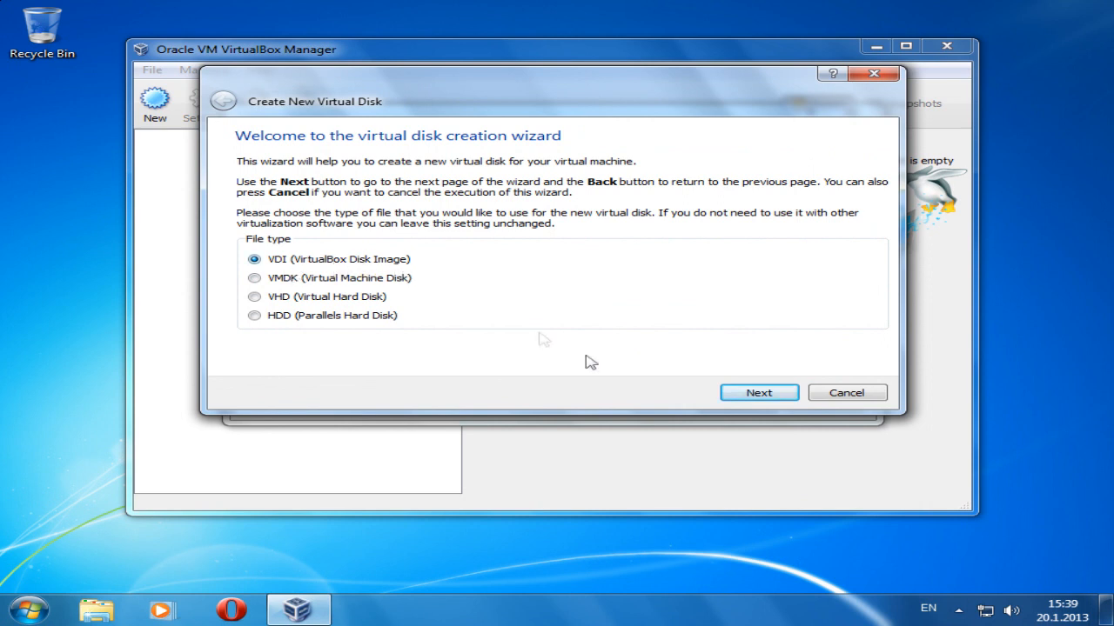
pyautogui.click(750, 394)
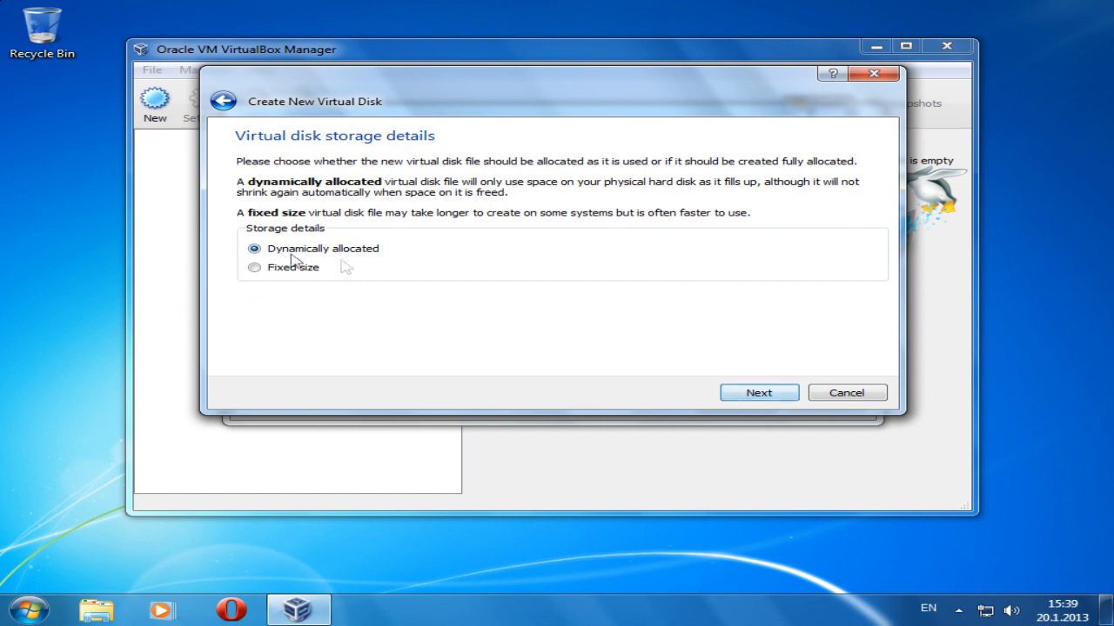
pyautogui.click(754, 396)
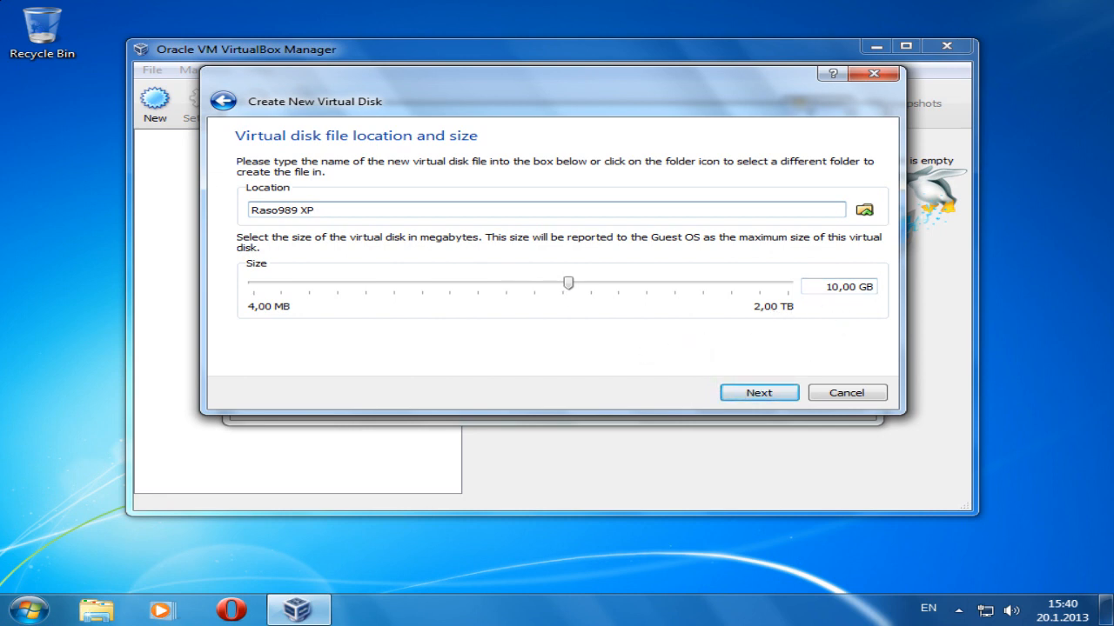
pyautogui.click(740, 401)
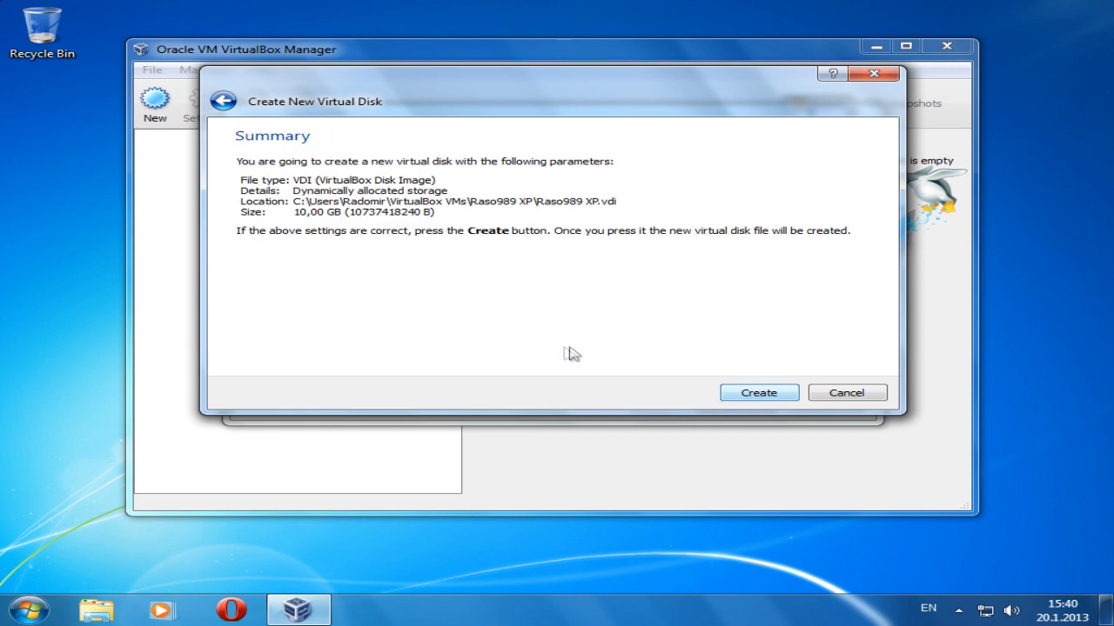
pyautogui.click(750, 393)
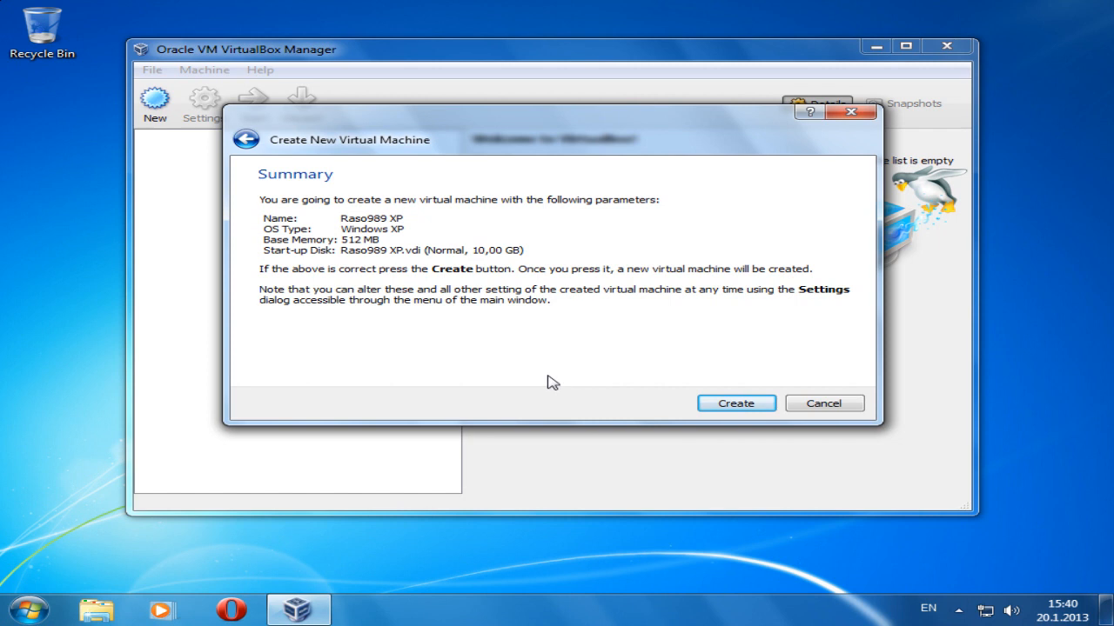
pyautogui.click(733, 406)
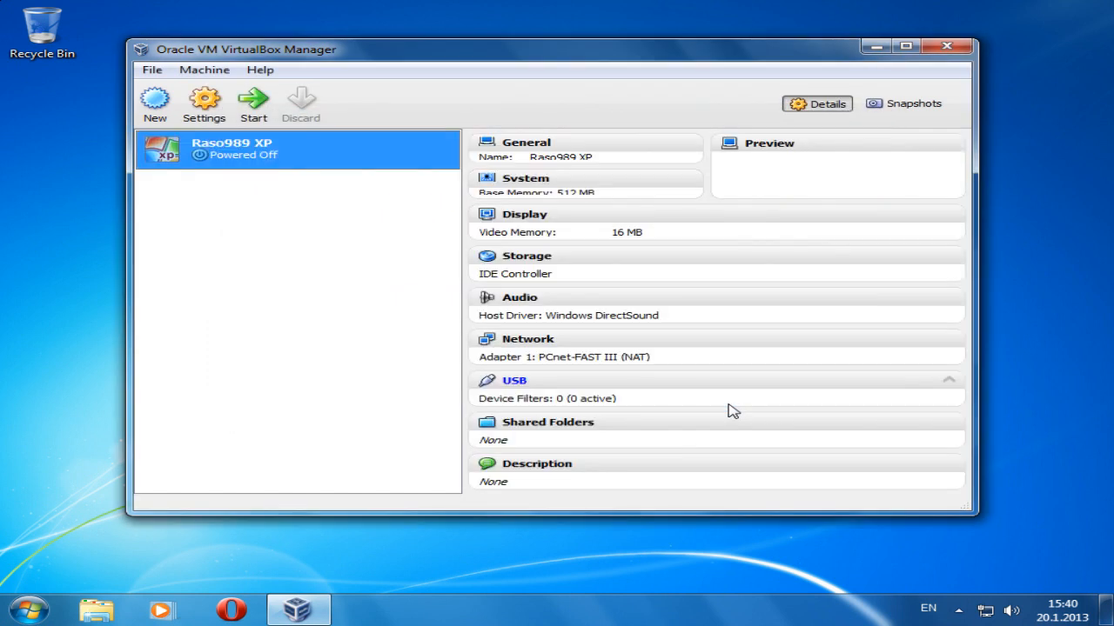
# - Start the Raso989 XP virtual machine and dismiss the keyboard capture notice, opting not to show it again
pyautogui.click(634, 397)
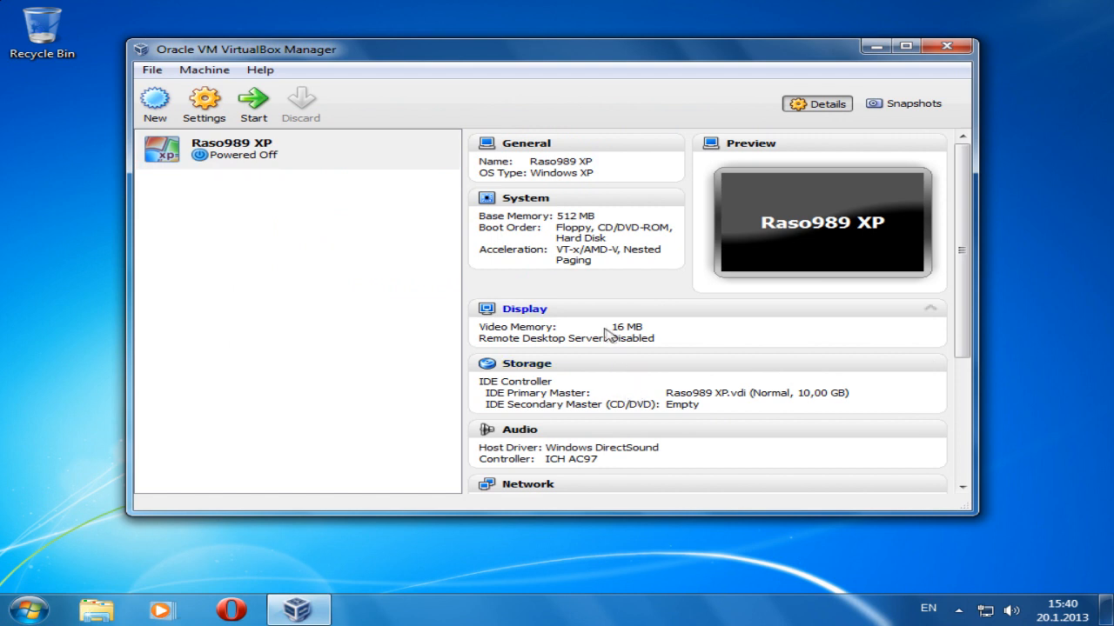
pyautogui.moveTo(967, 245); pyautogui.dragTo(975, 205)
pyautogui.click(277, 146)
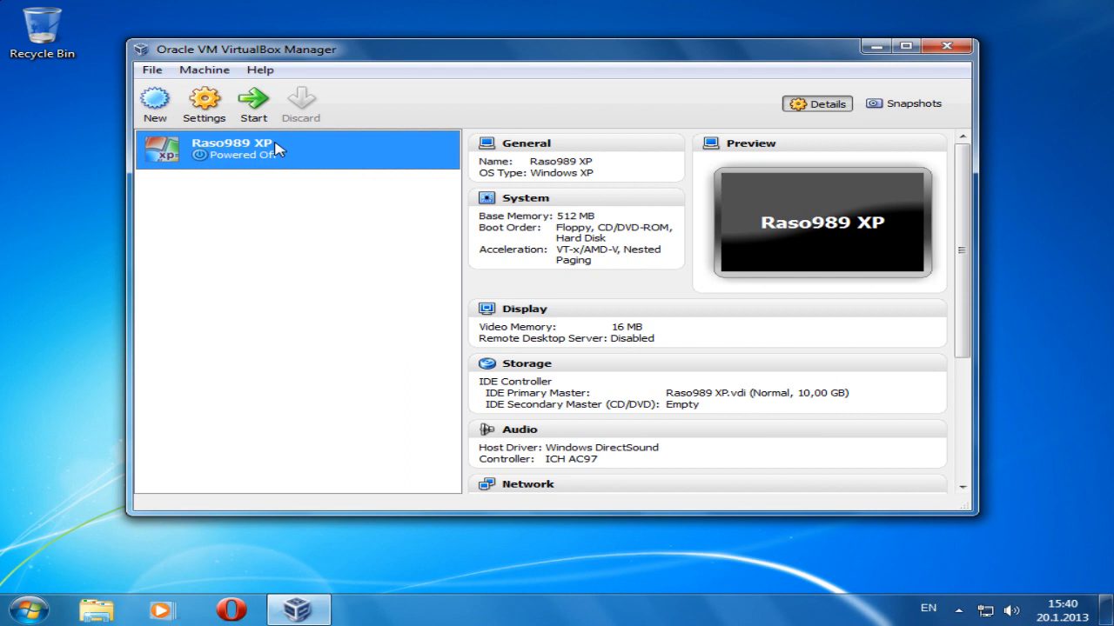
pyautogui.doubleClick(215, 156)
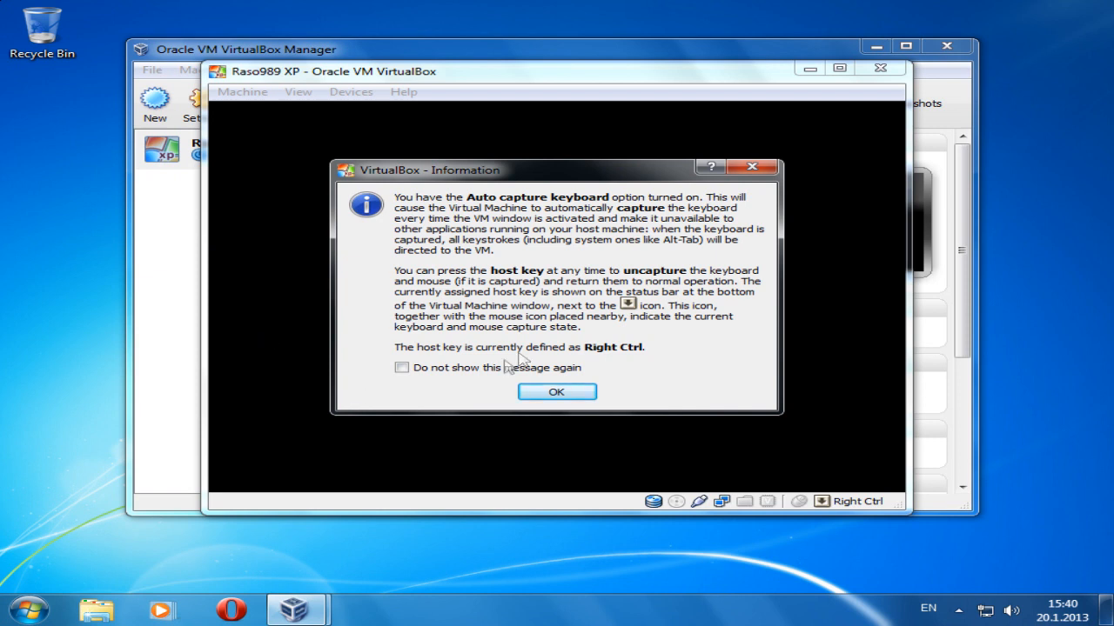
pyautogui.click(401, 369)
pyautogui.click(556, 392)
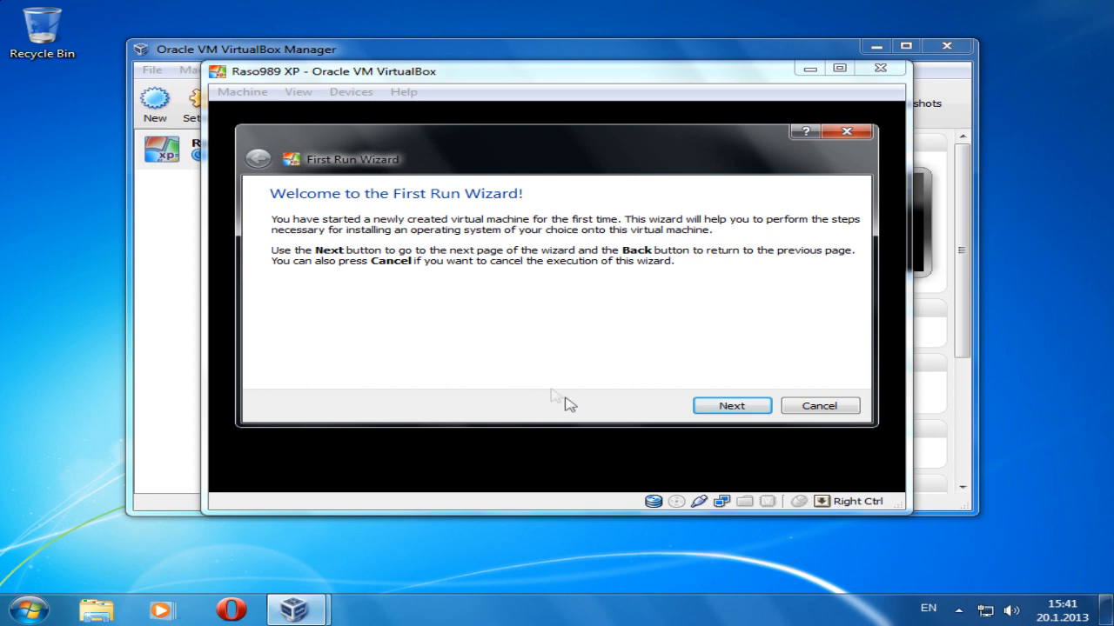
# - Choose Host Drive 'E:' as the installation media in the First Run Wizard and start the machine from it
pyautogui.click(716, 408)
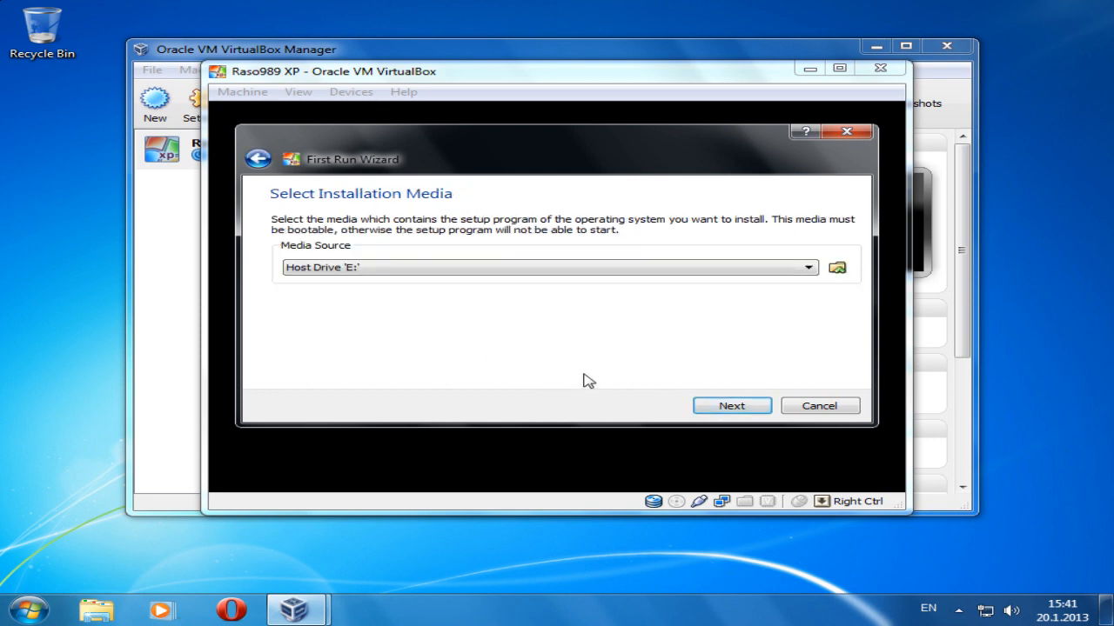
pyautogui.click(809, 272)
pyautogui.click(809, 272)
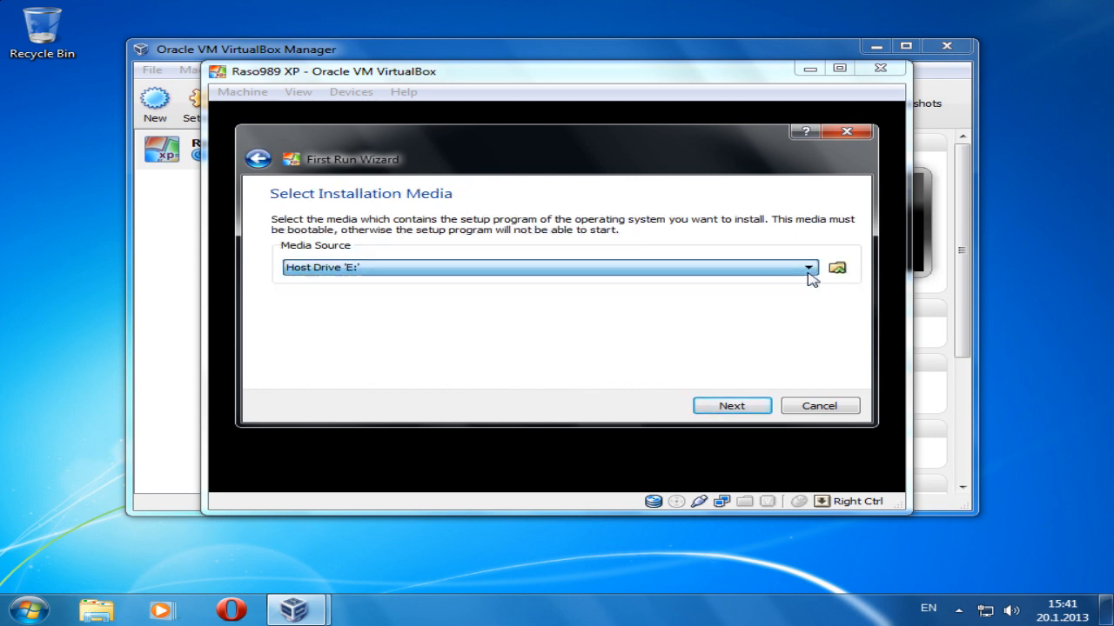
pyautogui.click(809, 272)
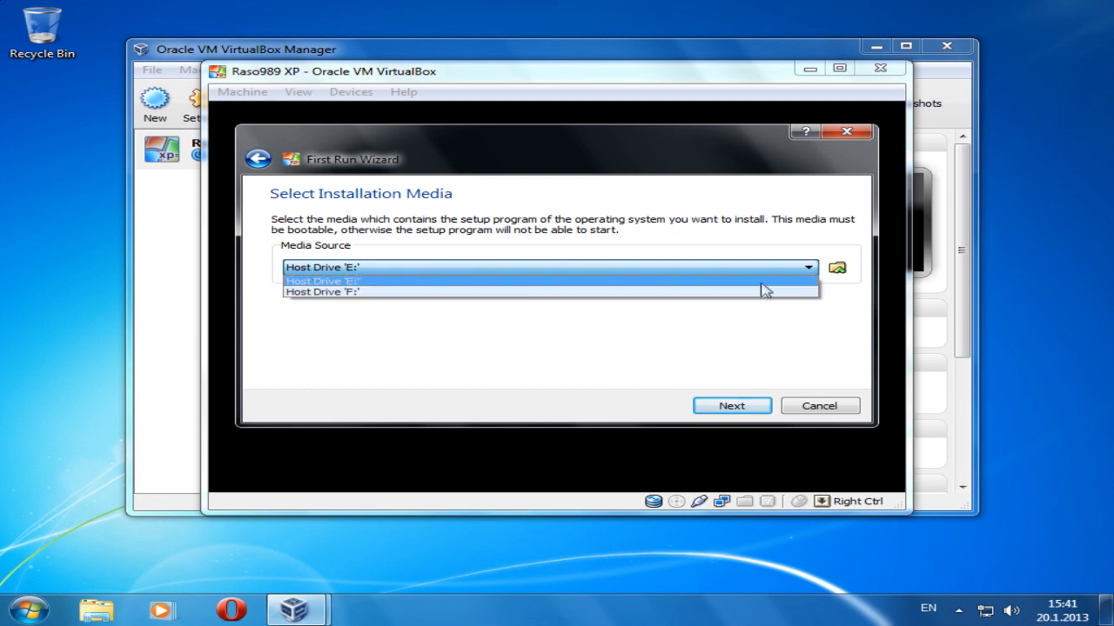
pyautogui.click(807, 272)
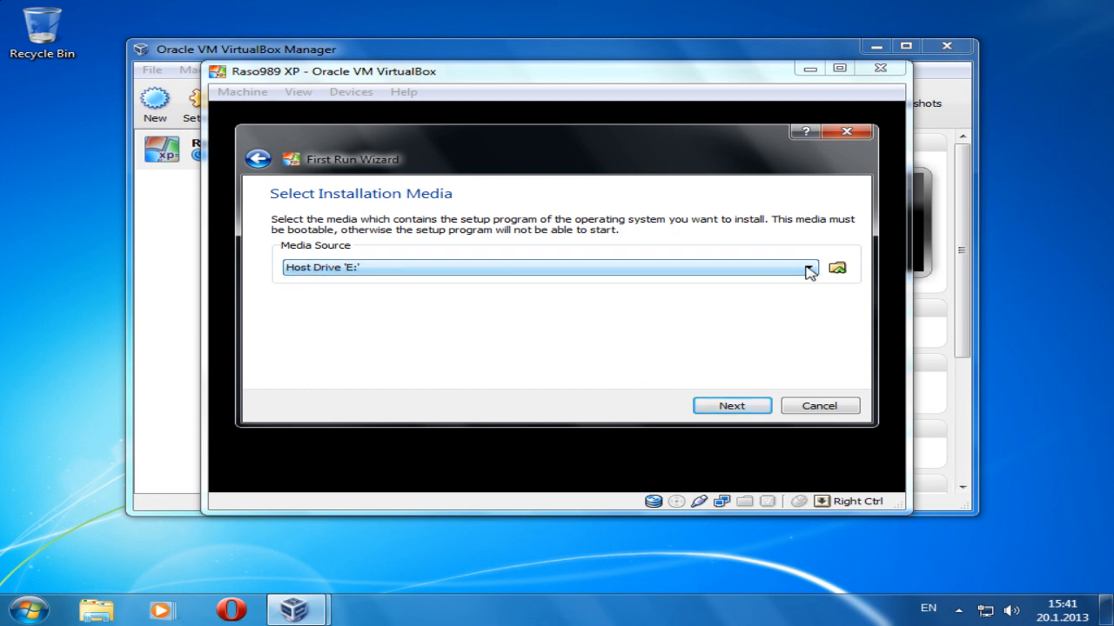
pyautogui.click(809, 273)
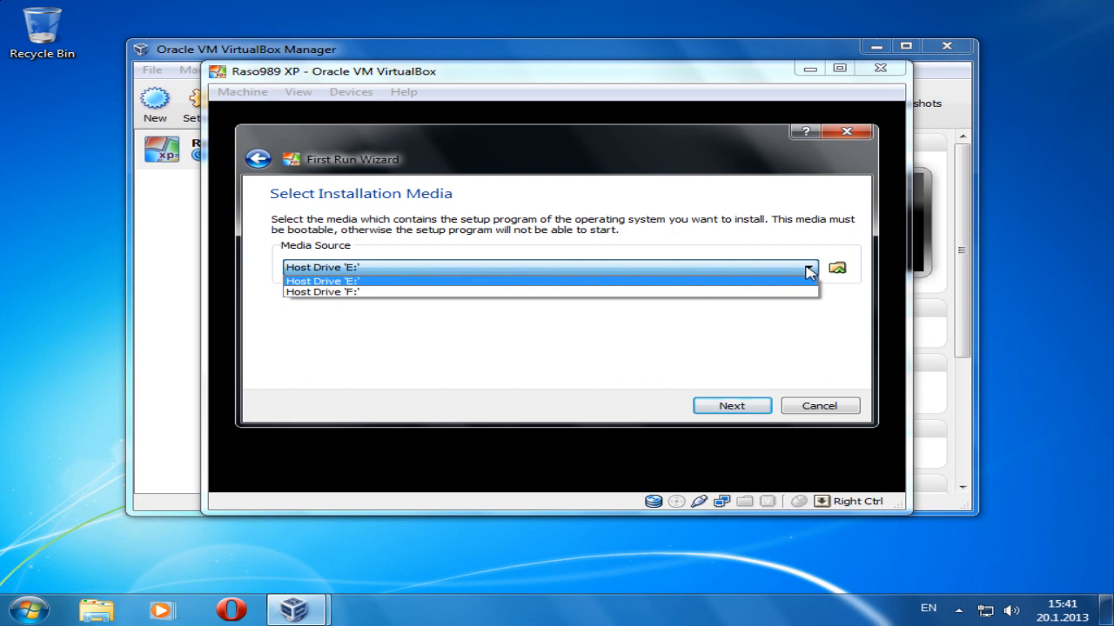
pyautogui.click(351, 280)
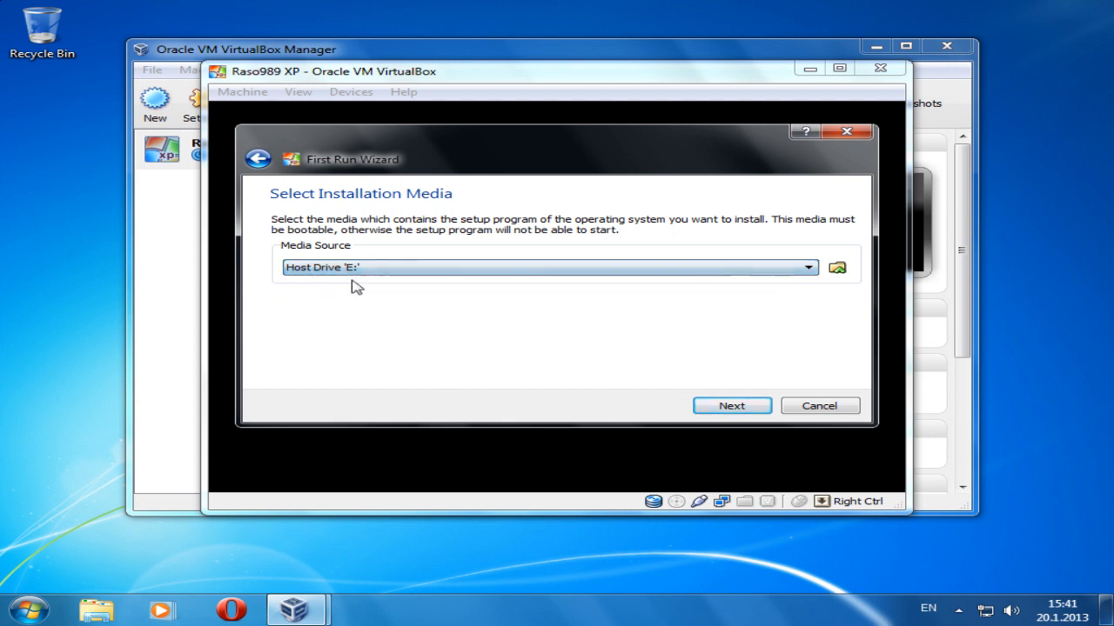
pyautogui.click(719, 415)
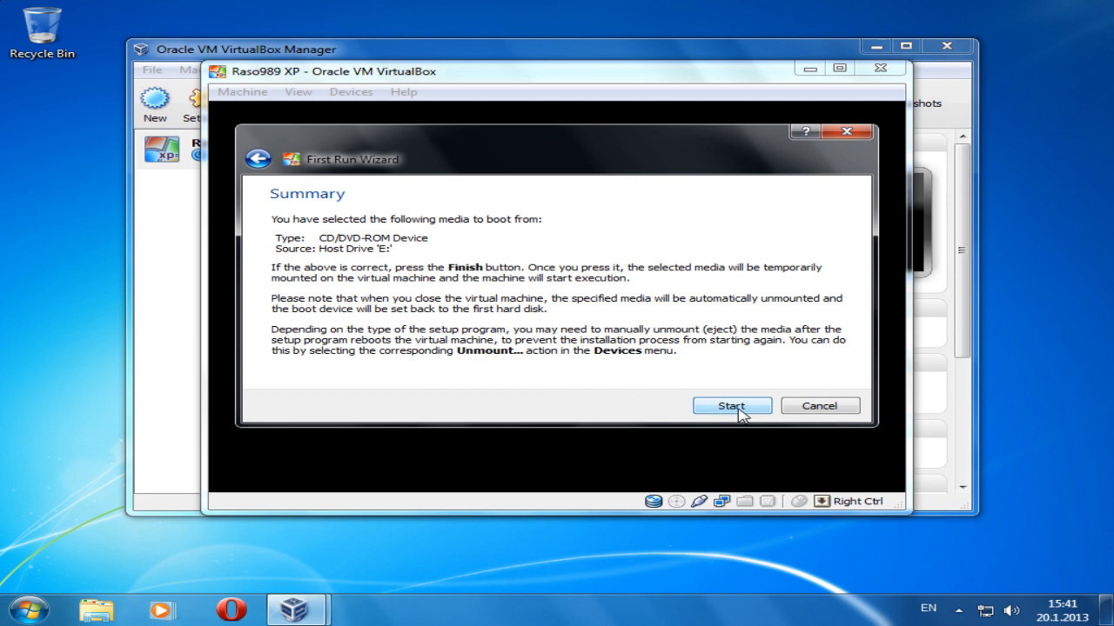
pyautogui.click(740, 414)
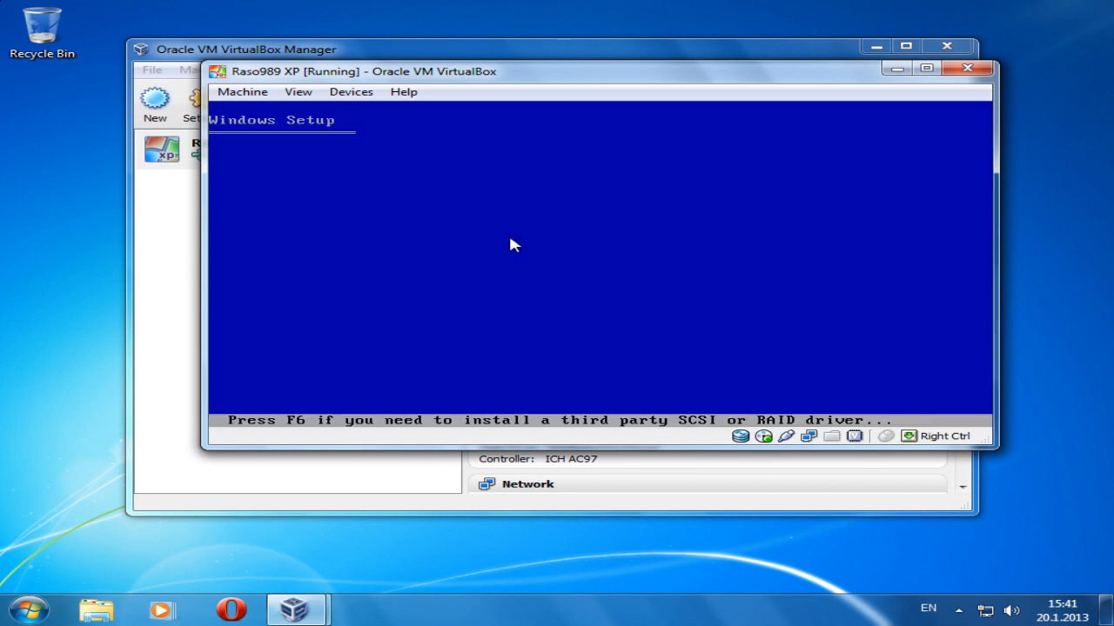
# - Enlarge and reposition the running Raso989 XP machine window, then maximize it
pyautogui.moveTo(843, 79); pyautogui.dragTo(790, 83)
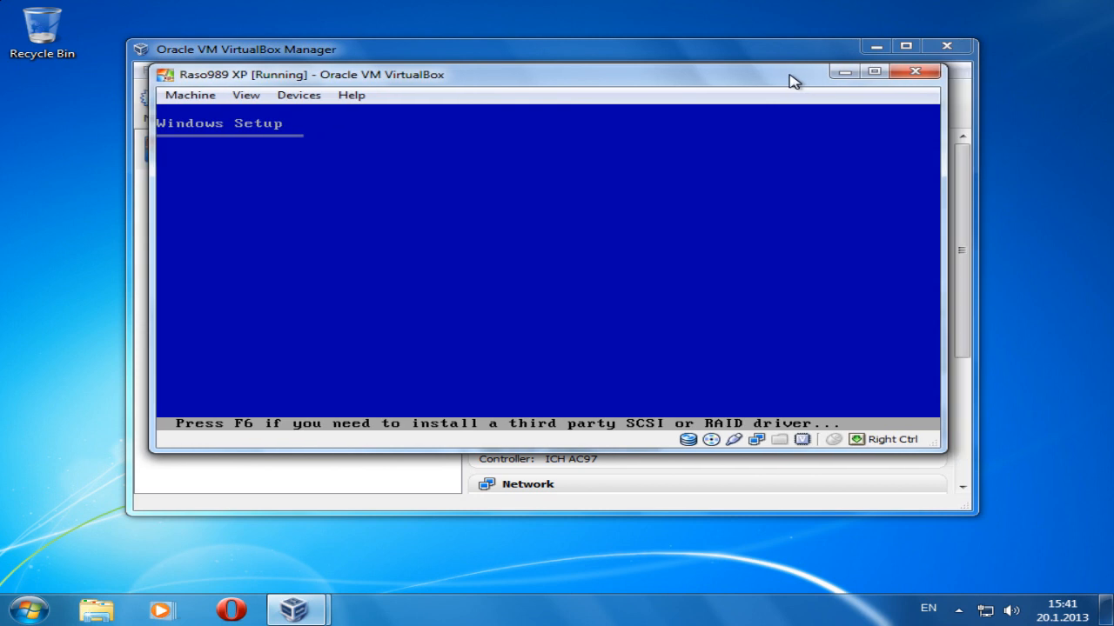
pyautogui.moveTo(935, 449); pyautogui.dragTo(1018, 508)
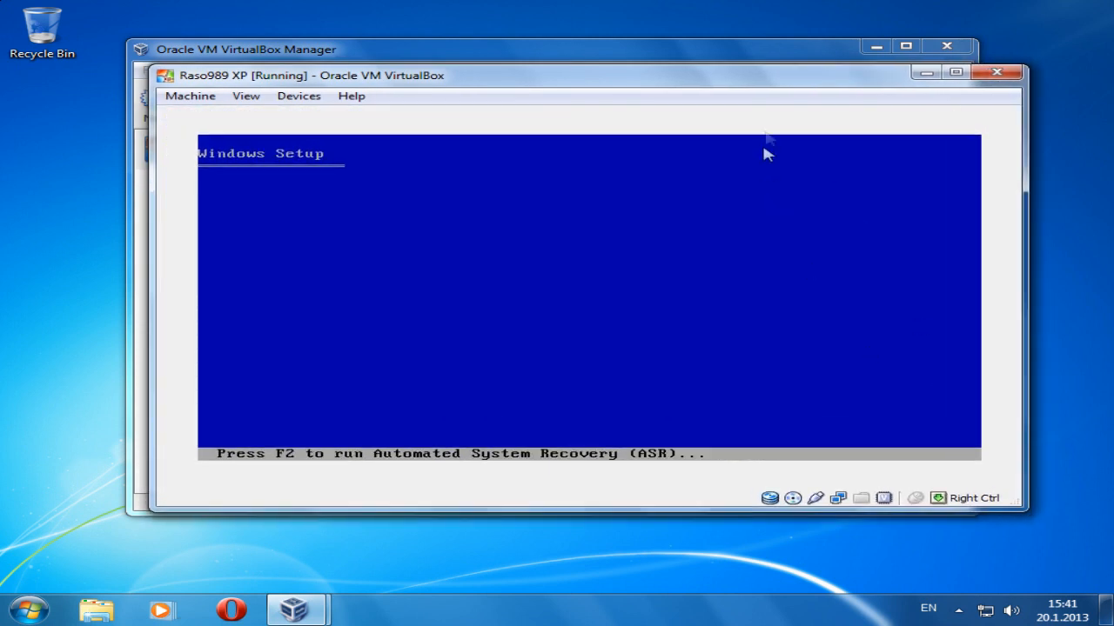
pyautogui.moveTo(771, 82); pyautogui.dragTo(744, 79)
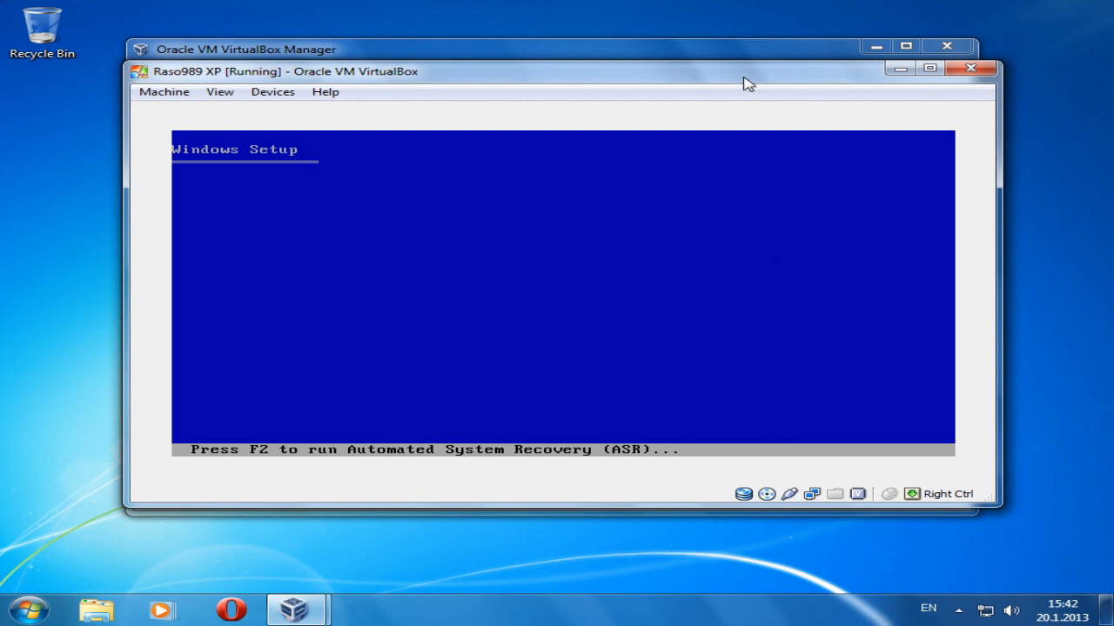
pyautogui.click(929, 68)
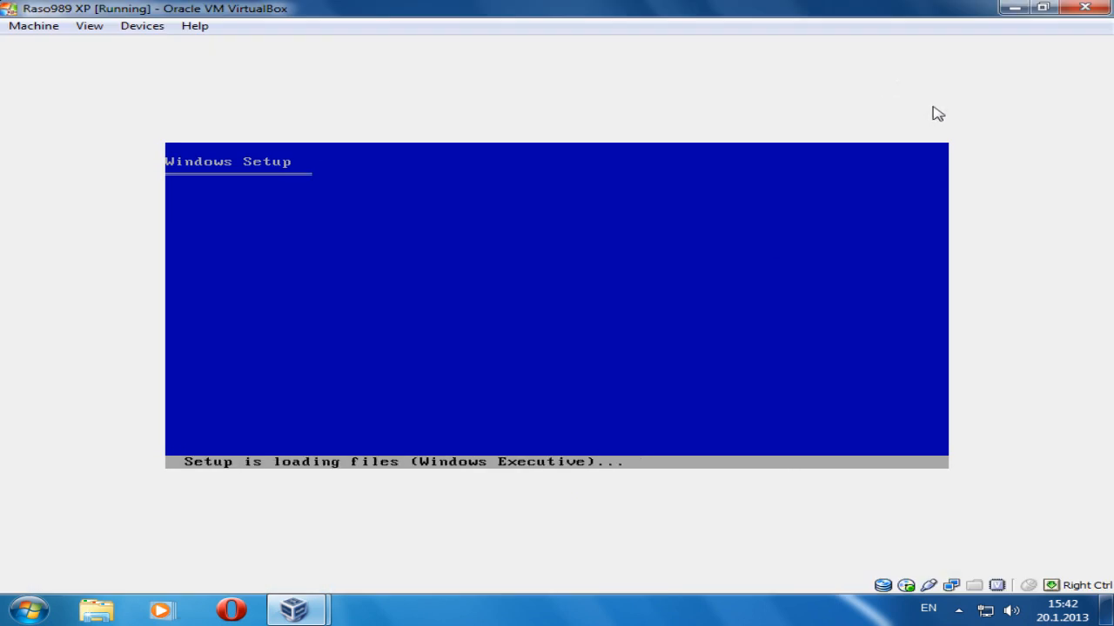